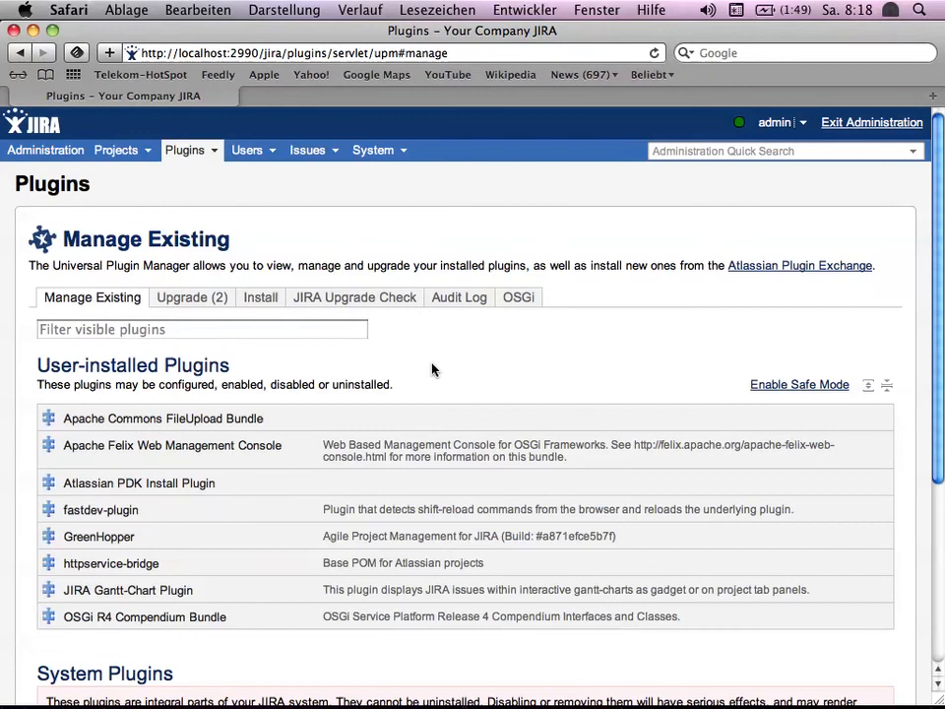
# Show the details of the installed JIRA Gantt-Chart Plugin to check its version and enabled modules
pyautogui.click(185, 594)
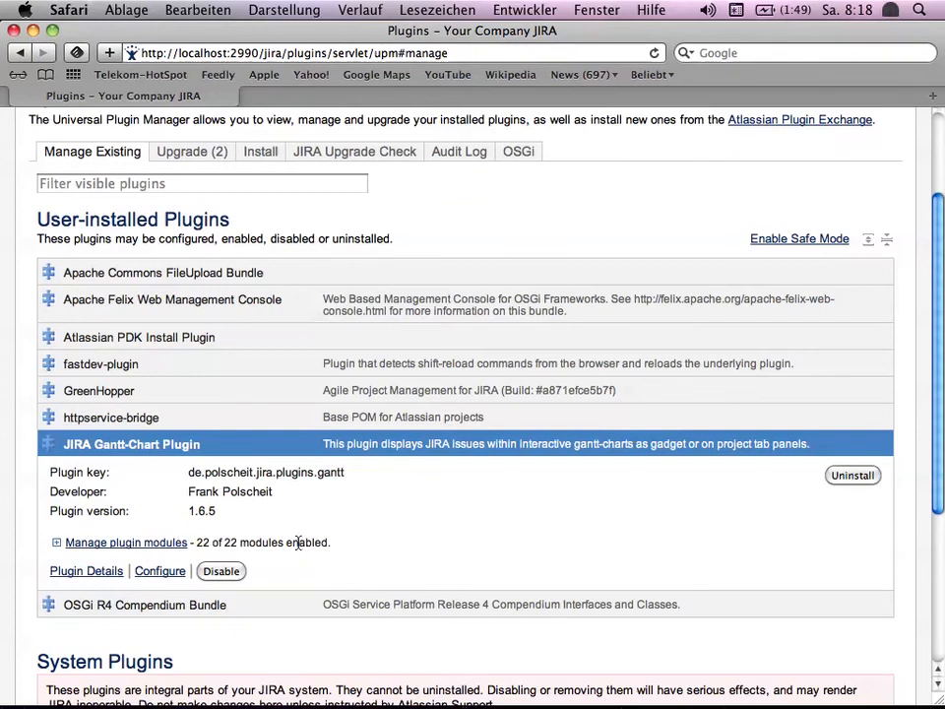
pyautogui.scroll(5, 321, 539)
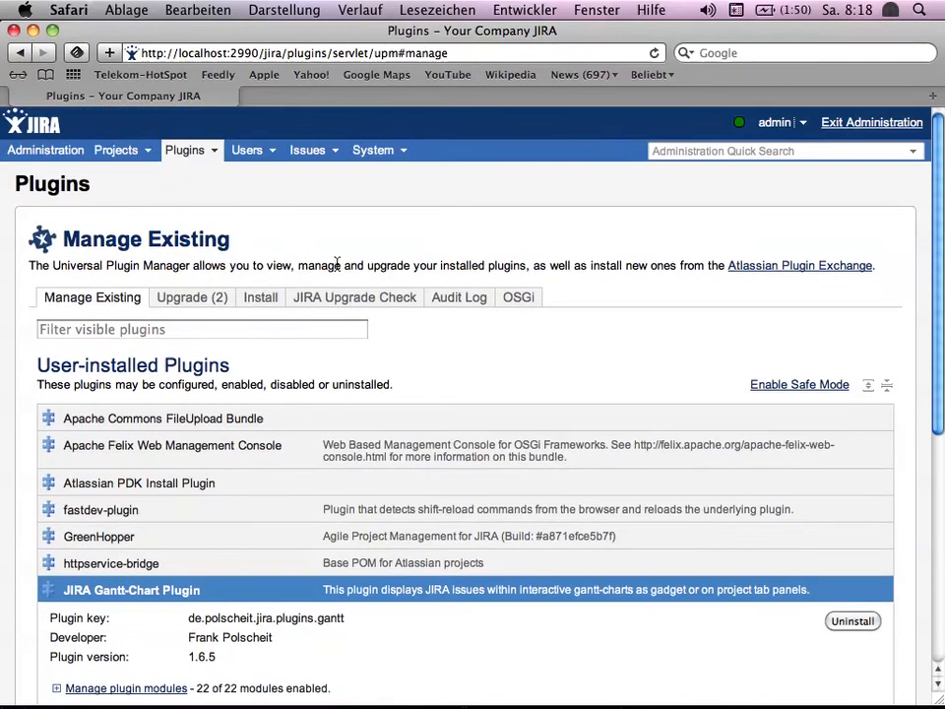
# Open JIRA's General Configuration and check the base URL and the installed languages
pyautogui.click(401, 151)
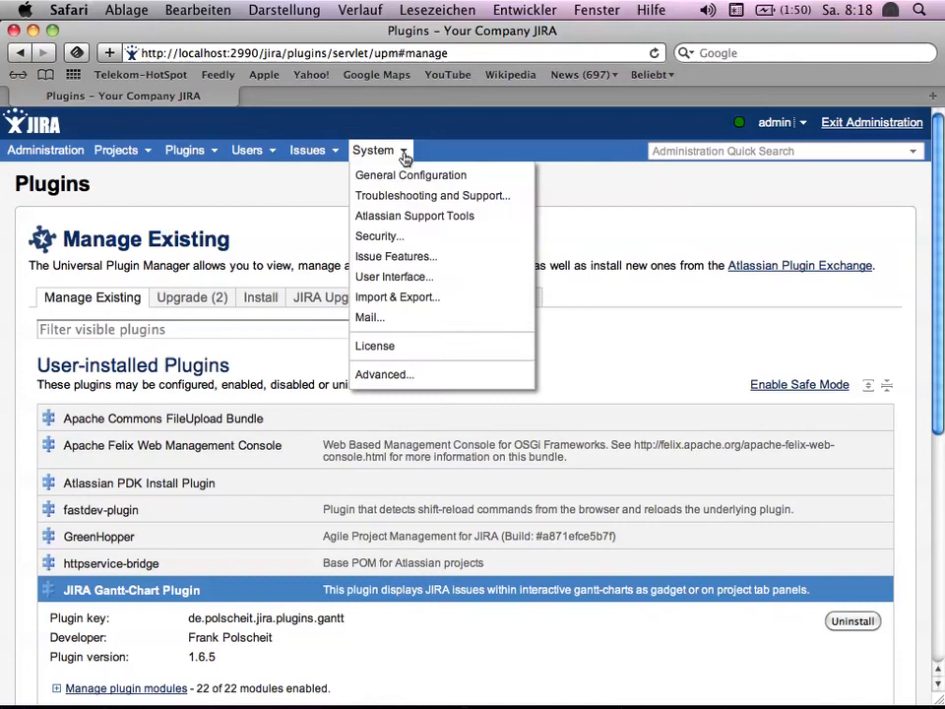
pyautogui.click(407, 176)
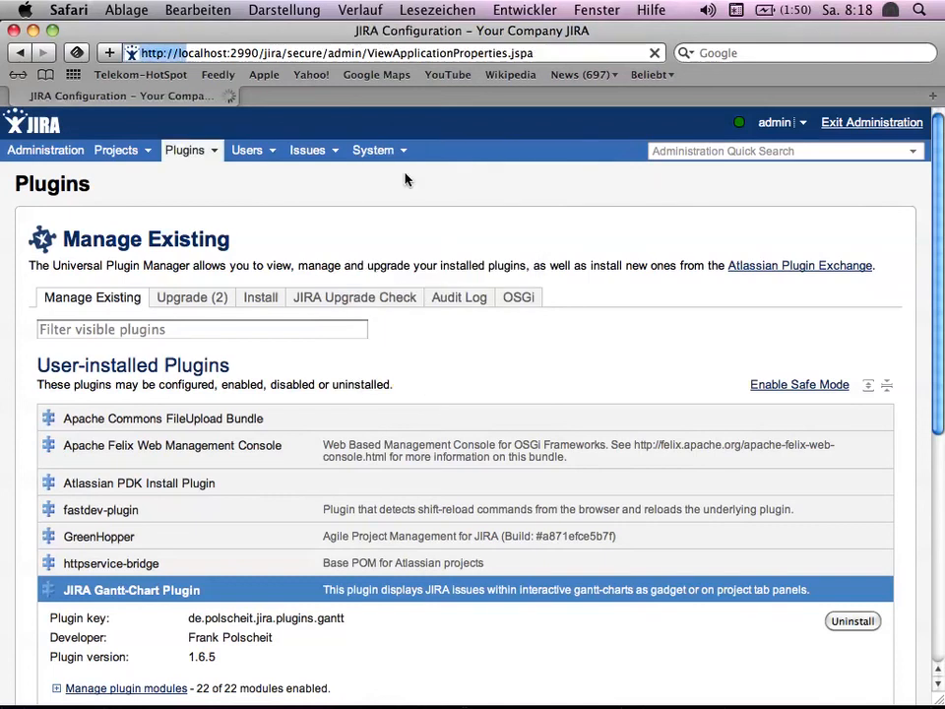
pyautogui.scroll(-8, 287, 440)
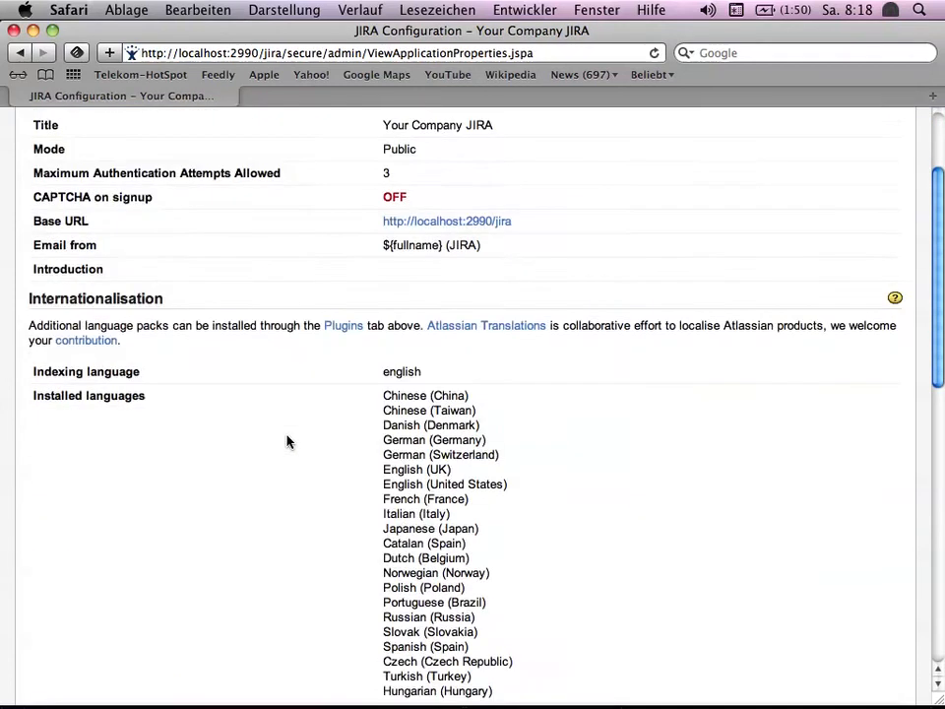
pyautogui.scroll(7, 287, 441)
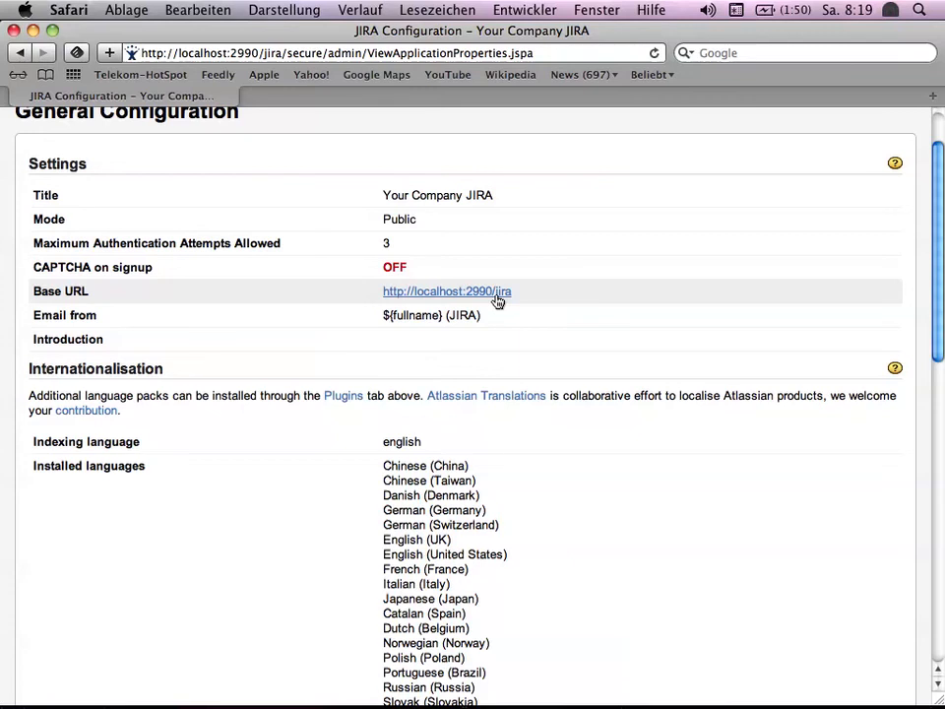
pyautogui.scroll(2, 497, 300)
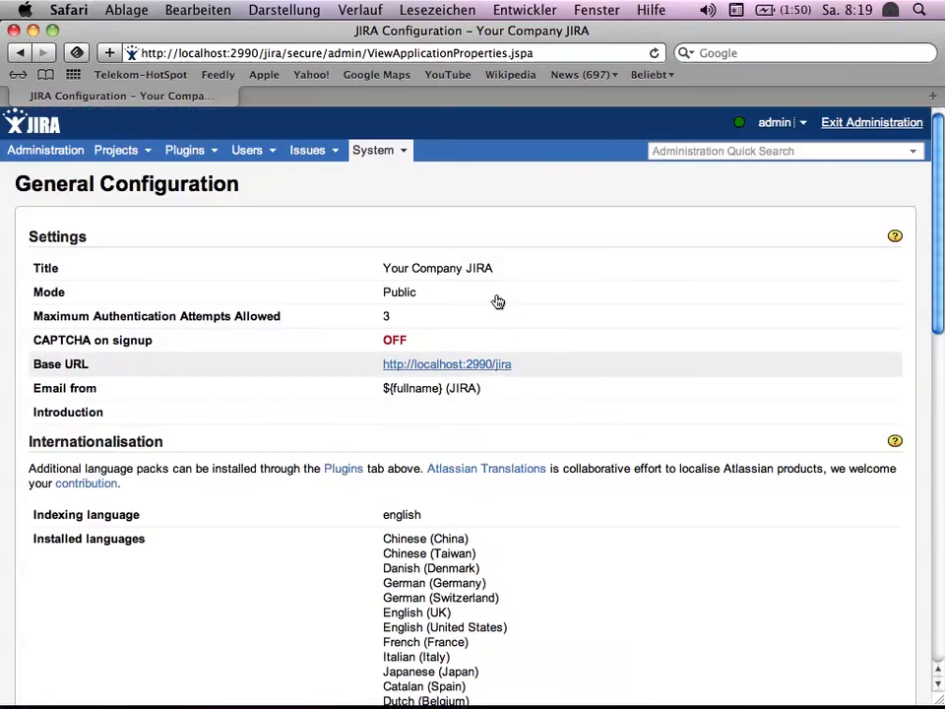
# Open the global Gantt-Charts configuration and review the license section, the custom fields and the choices for storing the planned start date
pyautogui.click(213, 154)
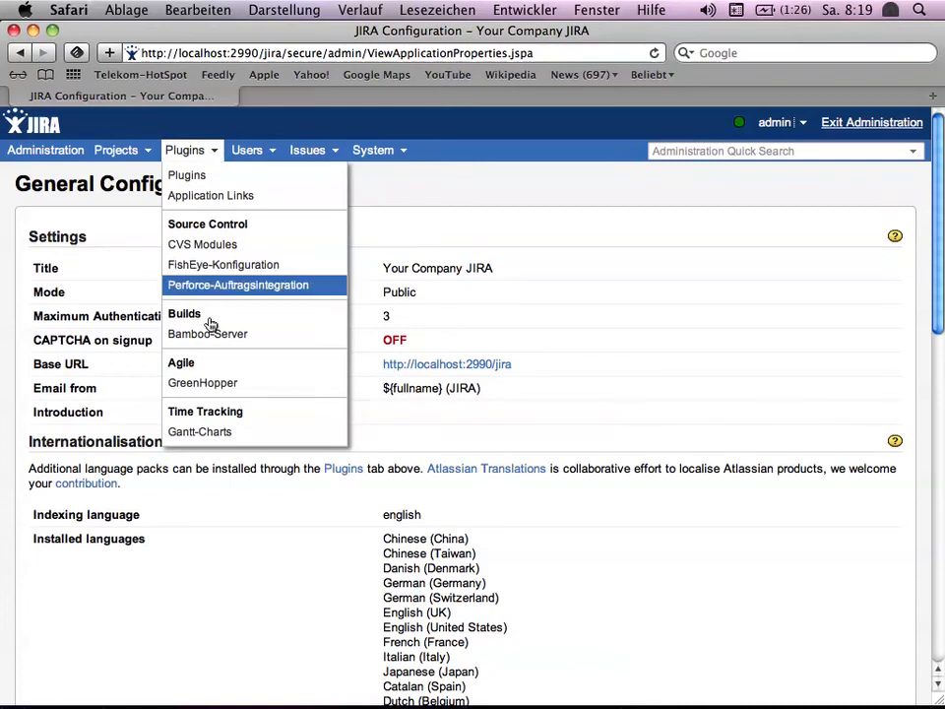
pyautogui.click(210, 433)
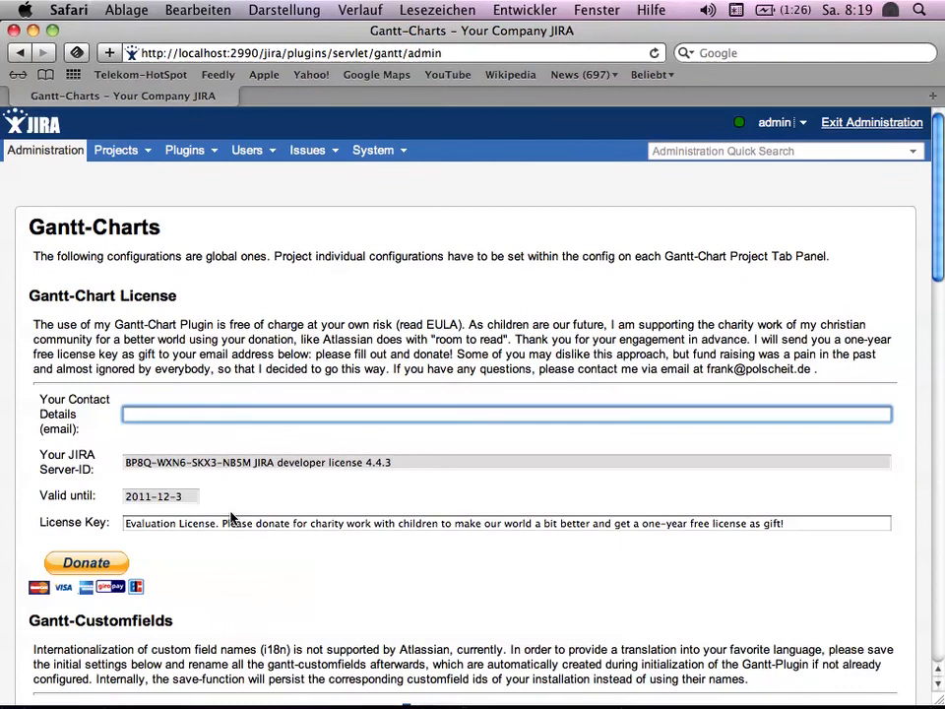
pyautogui.scroll(-2, 233, 517)
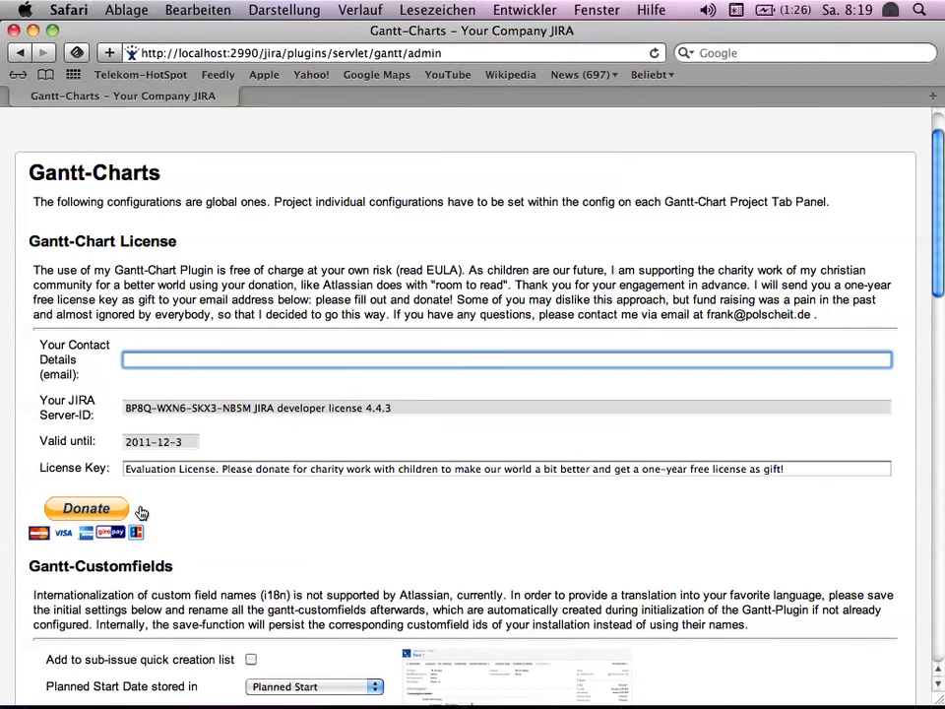
pyautogui.scroll(-5, 140, 513)
pyautogui.scroll(-5, 141, 512)
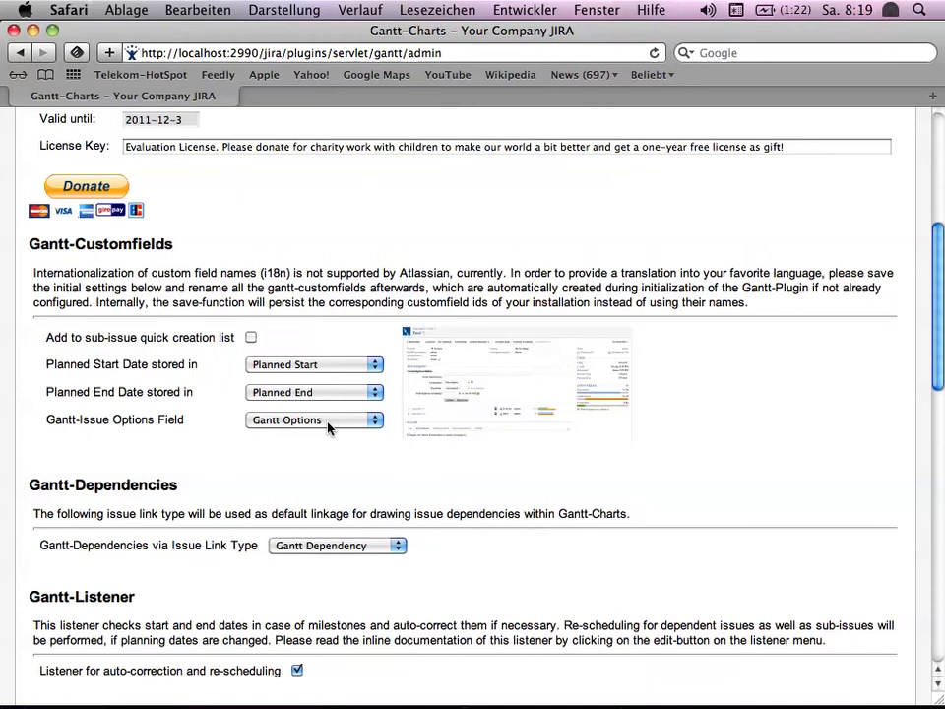
pyautogui.click(375, 365)
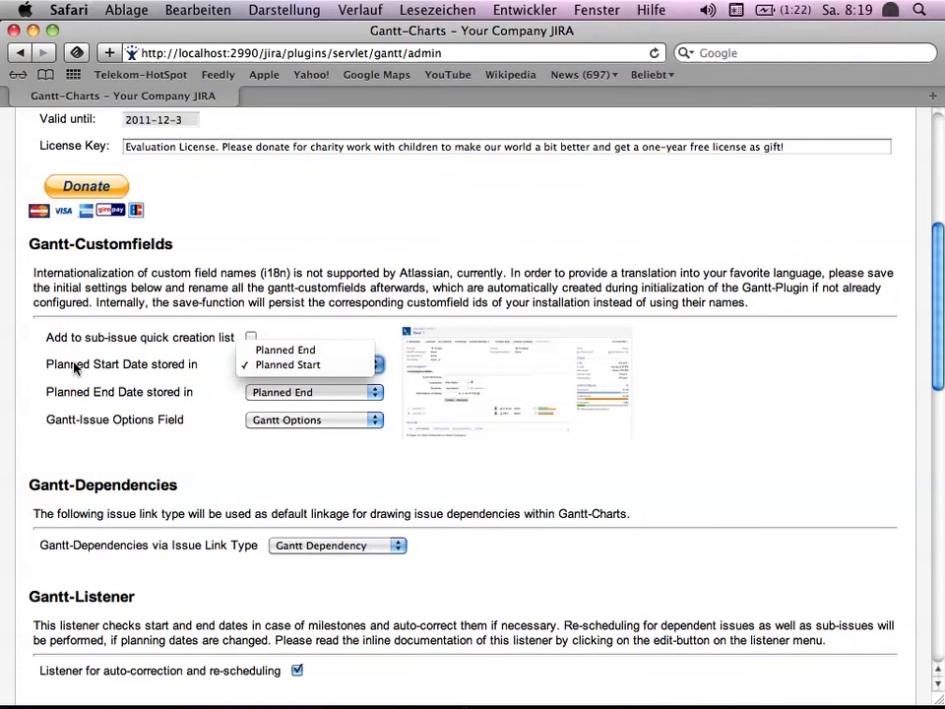
pyautogui.click(226, 372)
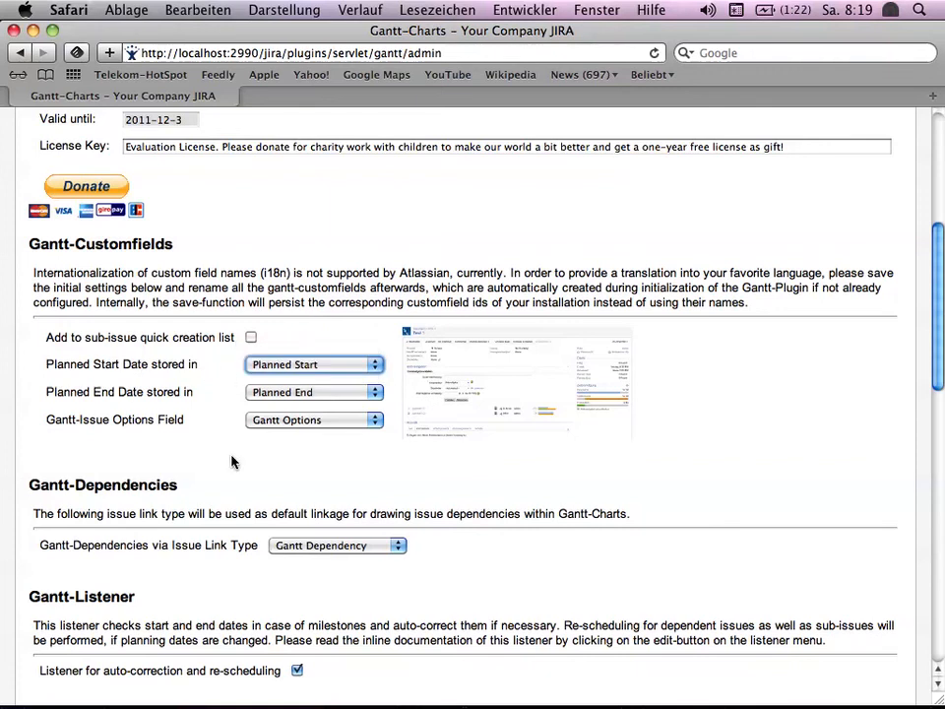
# Mark 26 to 30 December 2011 as global non-working days and save the Gantt-Charts configuration
pyautogui.scroll(-5, 234, 458)
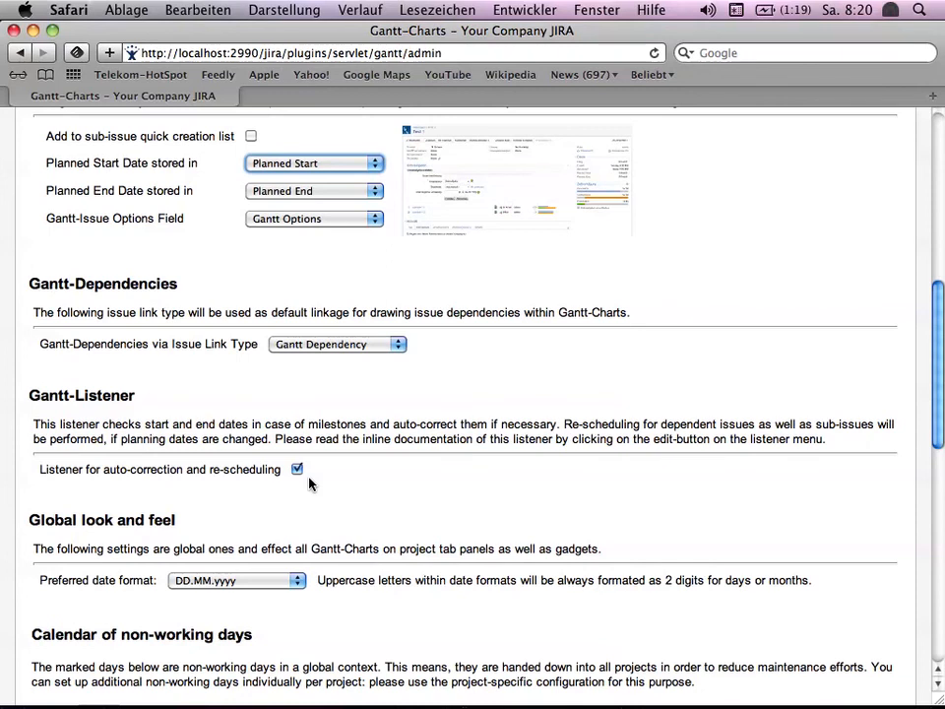
pyautogui.scroll(-5, 309, 482)
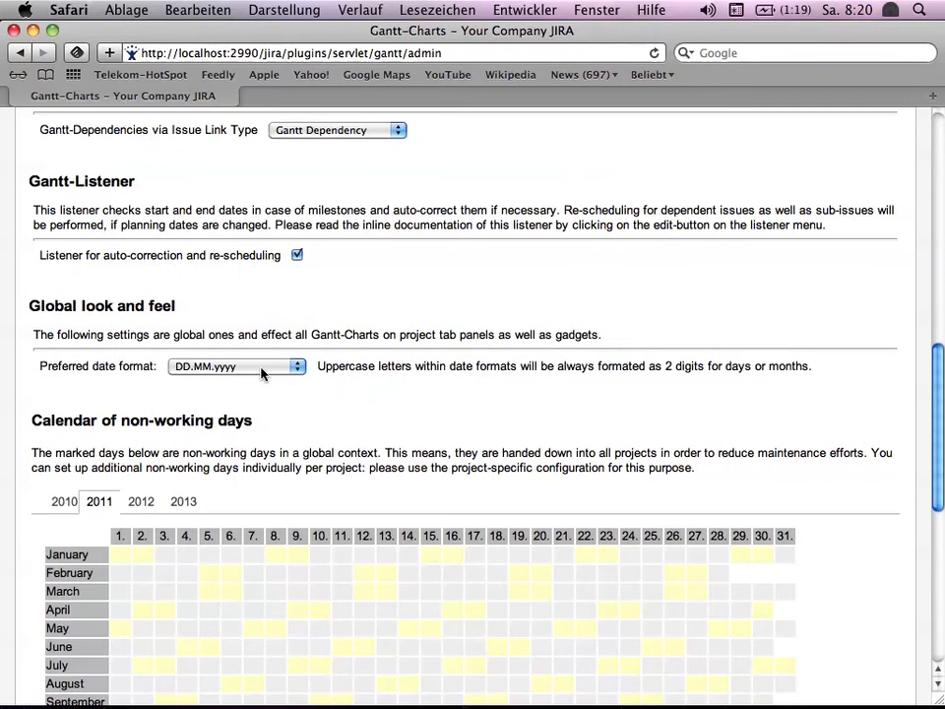
pyautogui.scroll(-6, 262, 373)
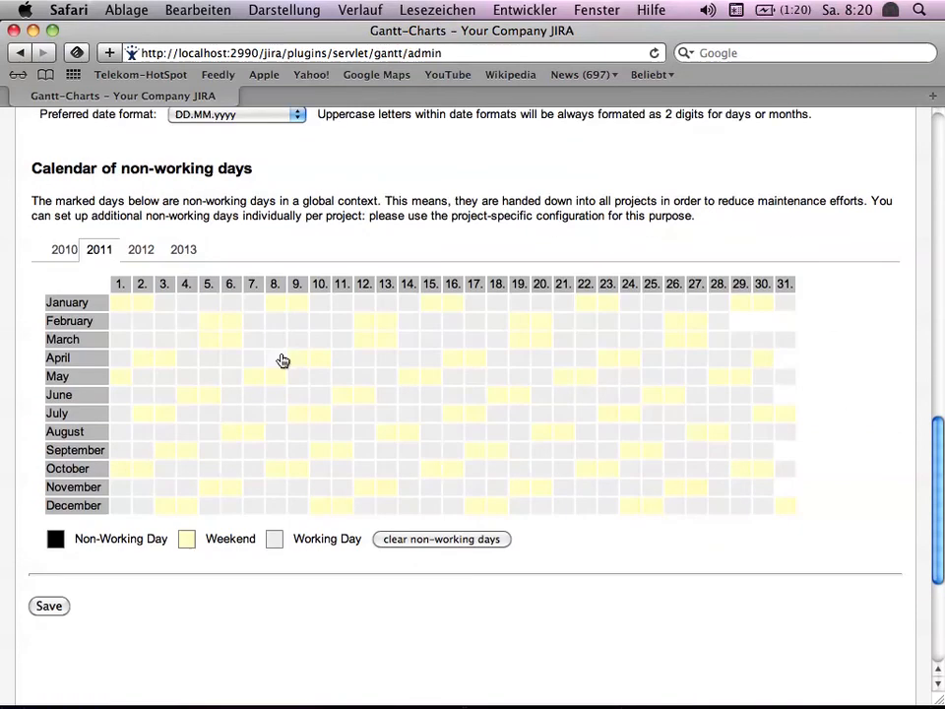
pyautogui.click(673, 506)
pyautogui.click(696, 506)
pyautogui.click(720, 508)
pyautogui.click(742, 508)
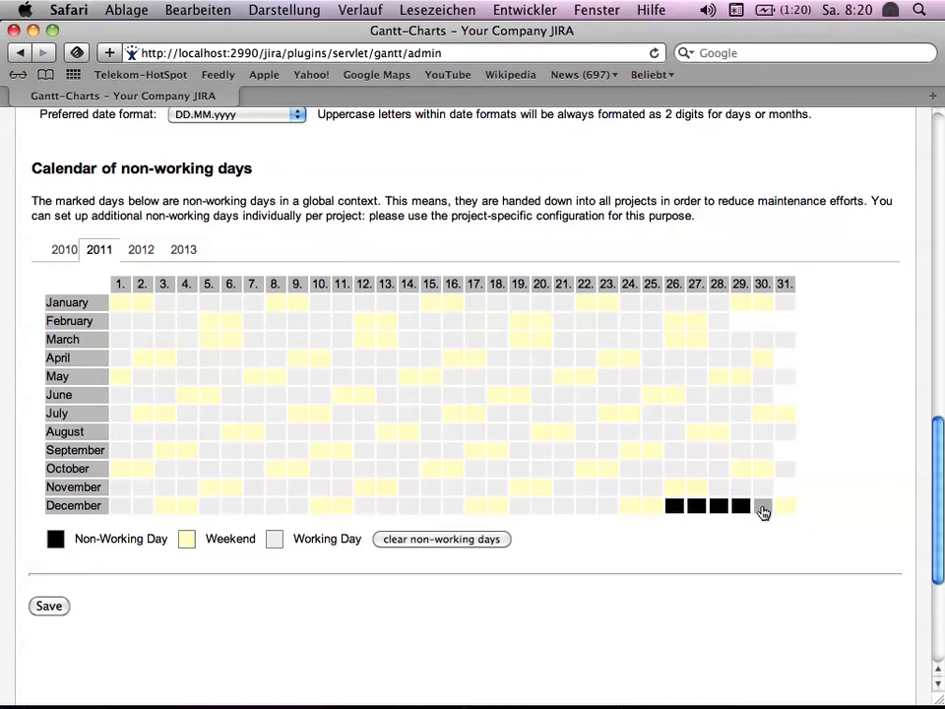
pyautogui.click(763, 508)
pyautogui.click(49, 605)
# Reload the Gantt-Charts configuration and check the December entries in the 2011 calendar of non-working days
pyautogui.scroll(10, 344, 401)
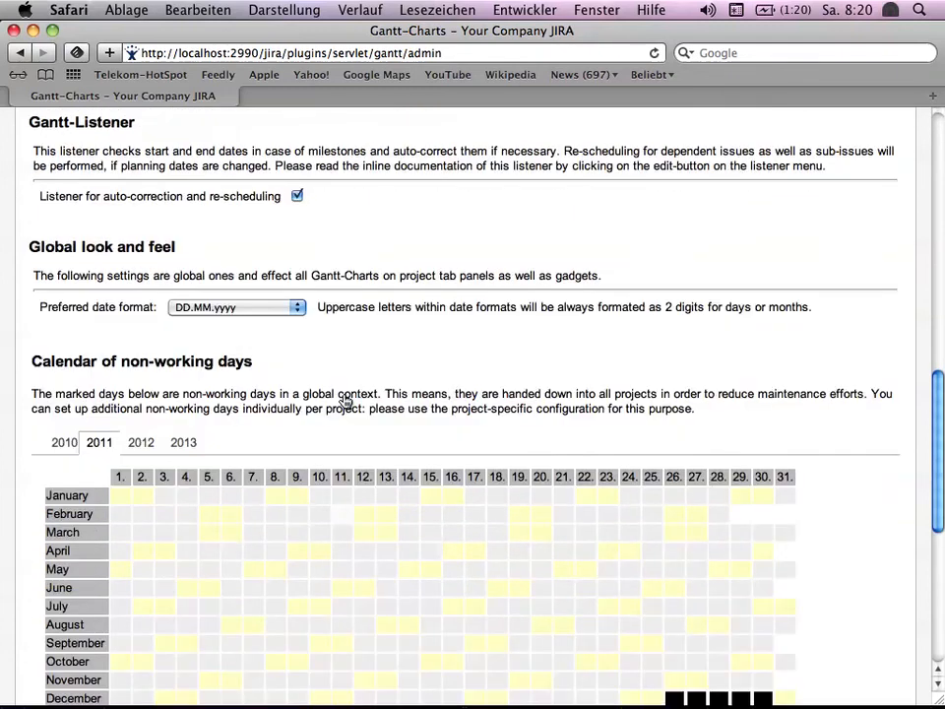
pyautogui.scroll(10, 343, 401)
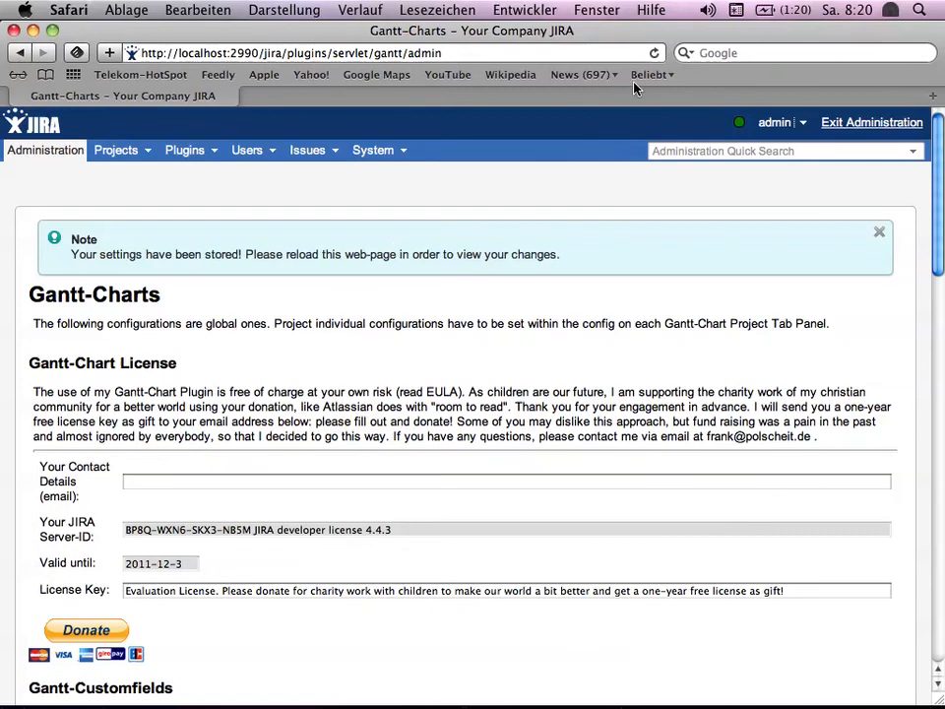
pyautogui.click(654, 55)
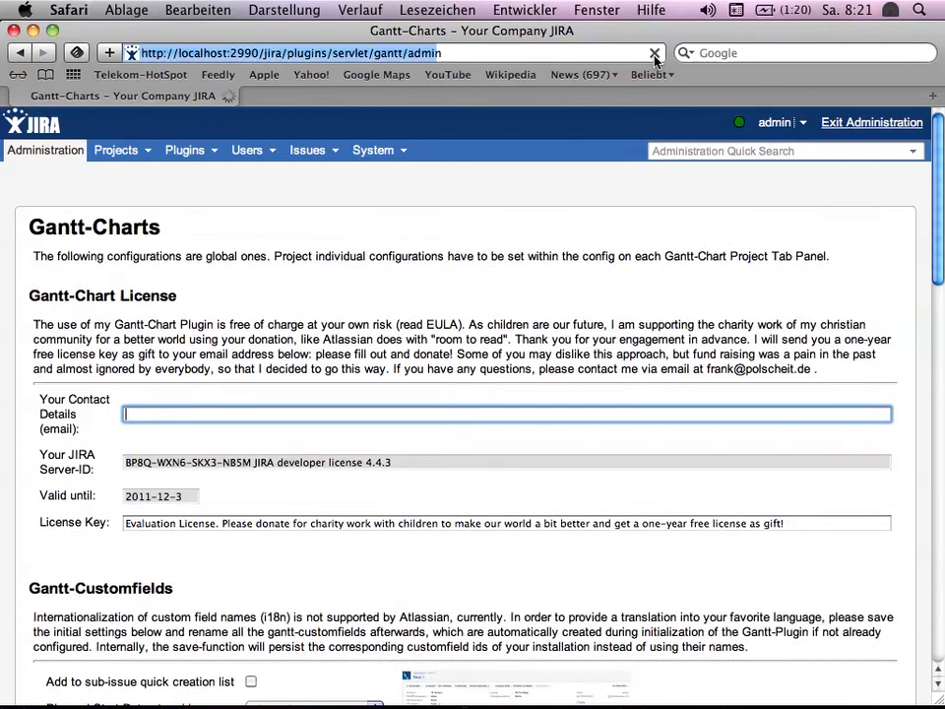
pyautogui.scroll(-15, 528, 199)
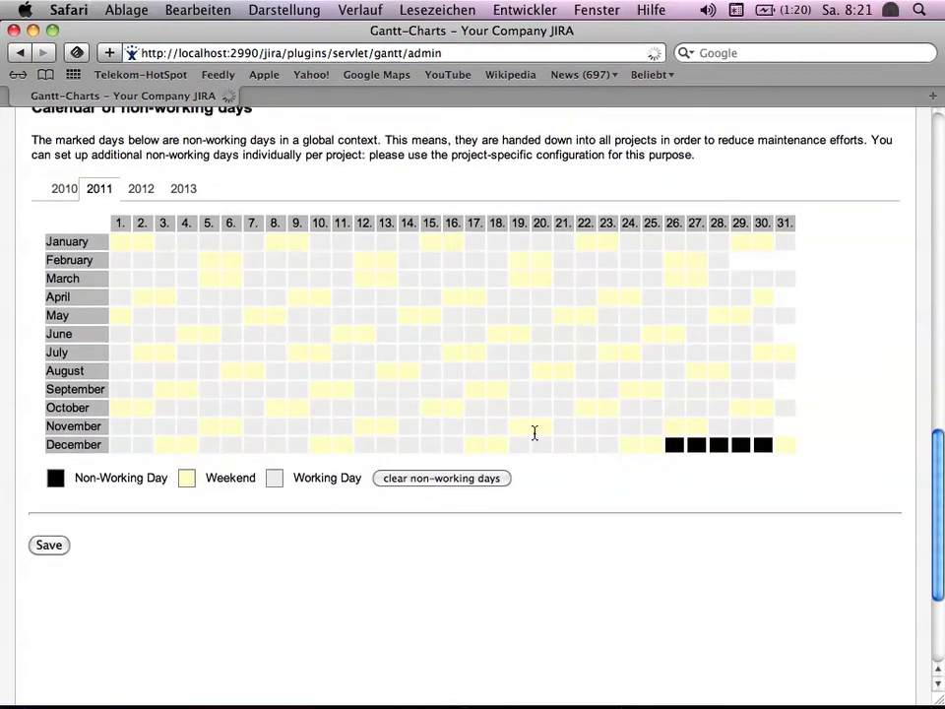
pyautogui.scroll(5, 533, 432)
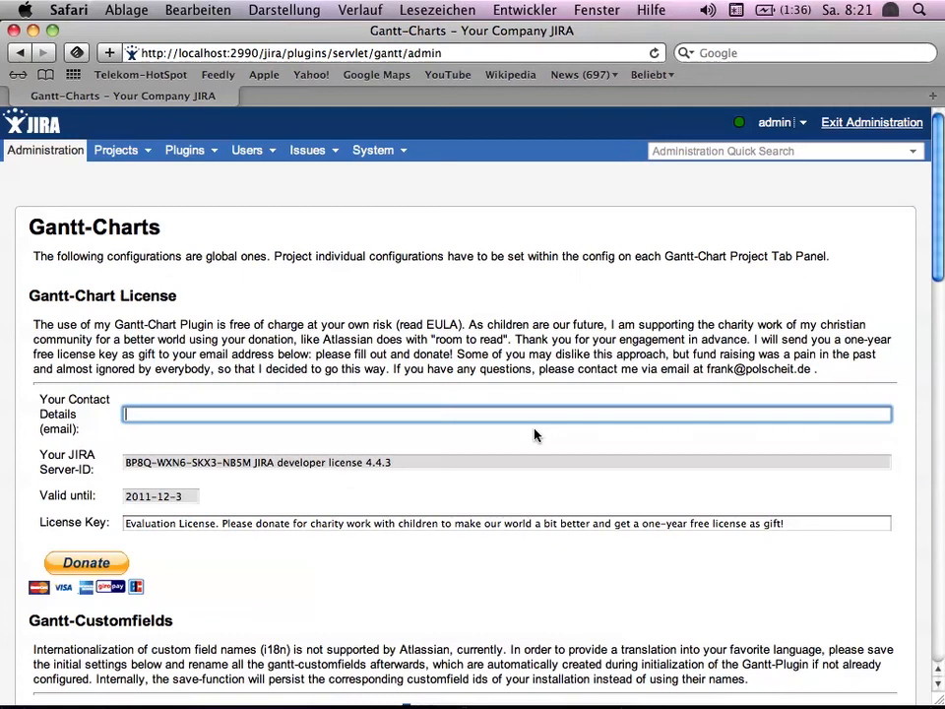
# Add a new project named Test-Project with the key TEST, keeping admin as project lead
pyautogui.click(213, 155)
pyautogui.click(129, 151)
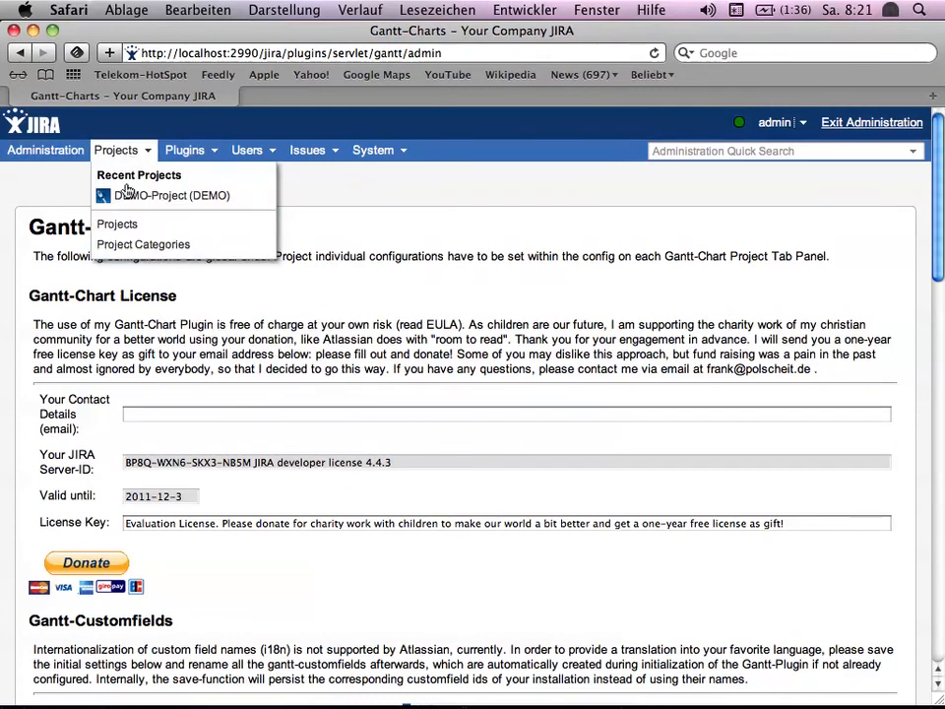
pyautogui.click(117, 226)
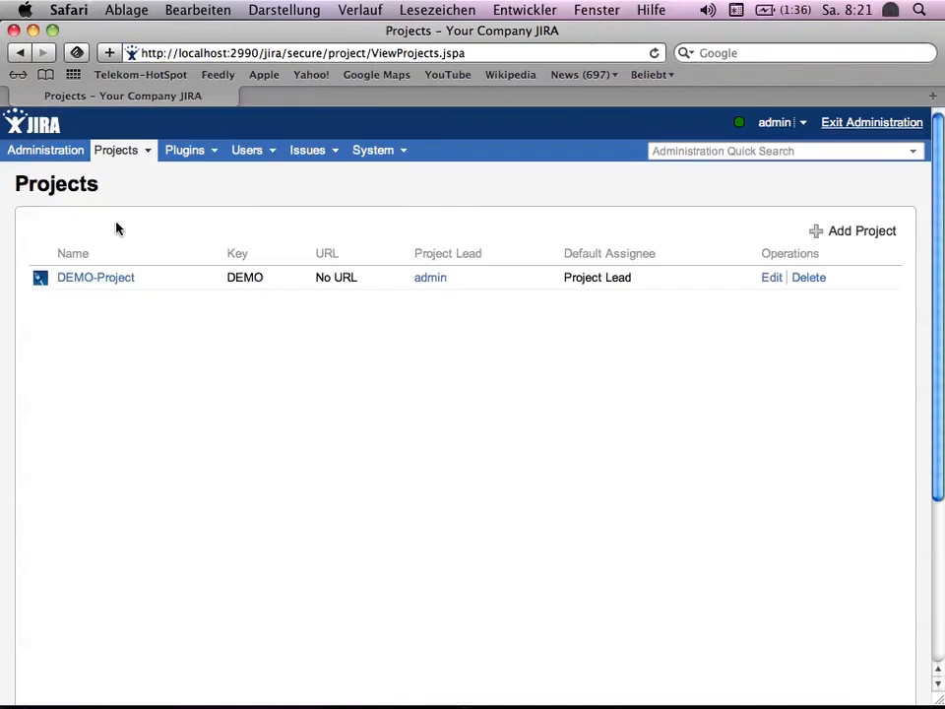
pyautogui.click(857, 235)
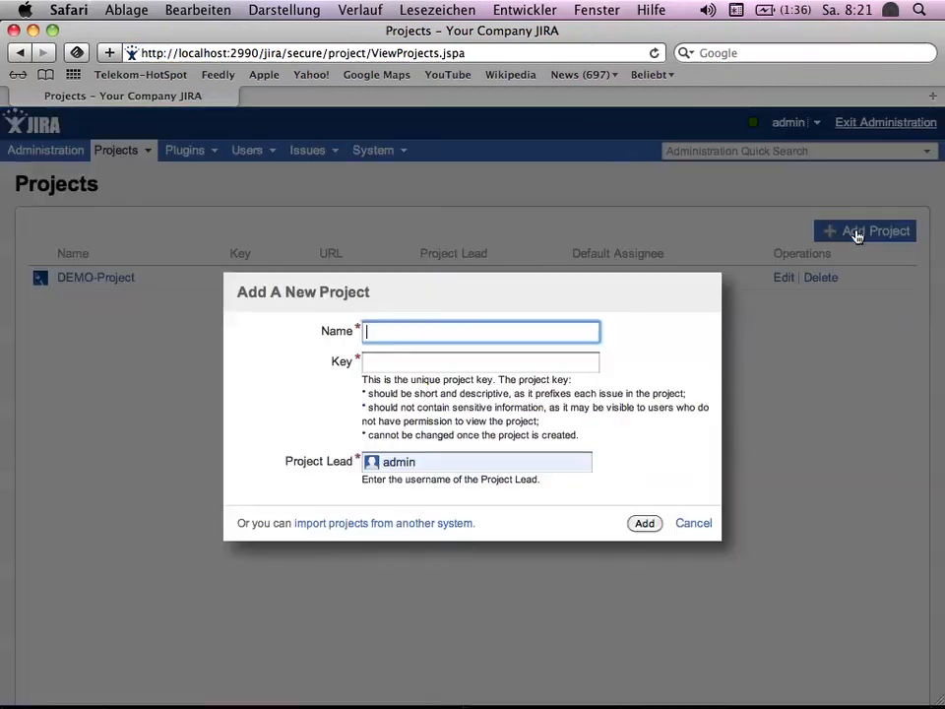
pyautogui.write('Test-Project')
pyautogui.press('Tab')
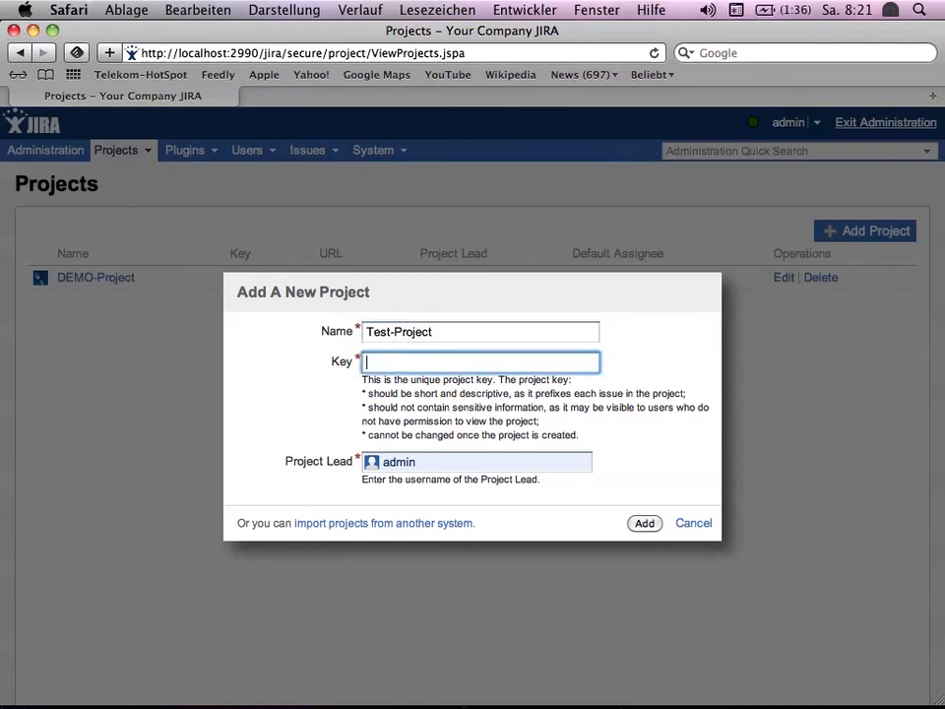
pyautogui.write('TEST')
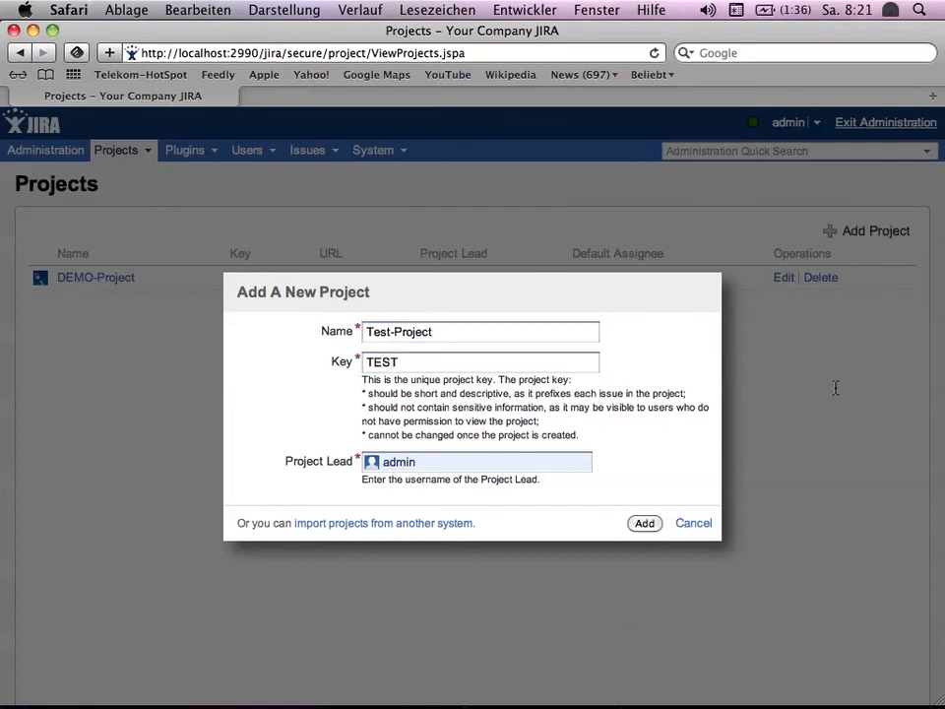
pyautogui.click(644, 525)
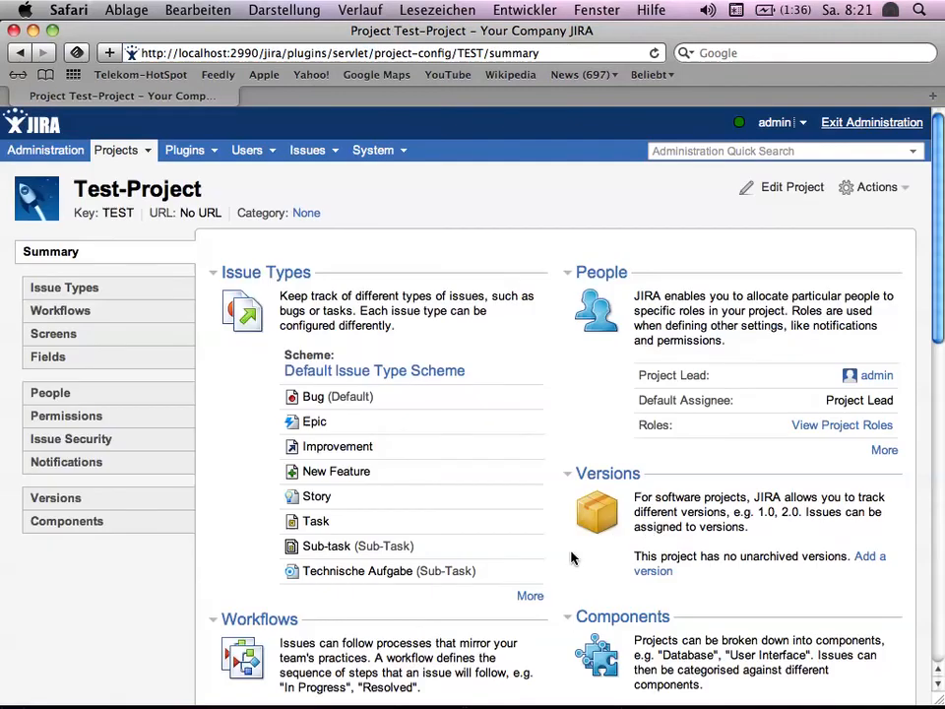
# Enable the Gantt-Chart and re-scheduling for Test-Project in its project-specific Gantt-Chart settings
pyautogui.scroll(-3, 572, 558)
pyautogui.scroll(-10, 571, 558)
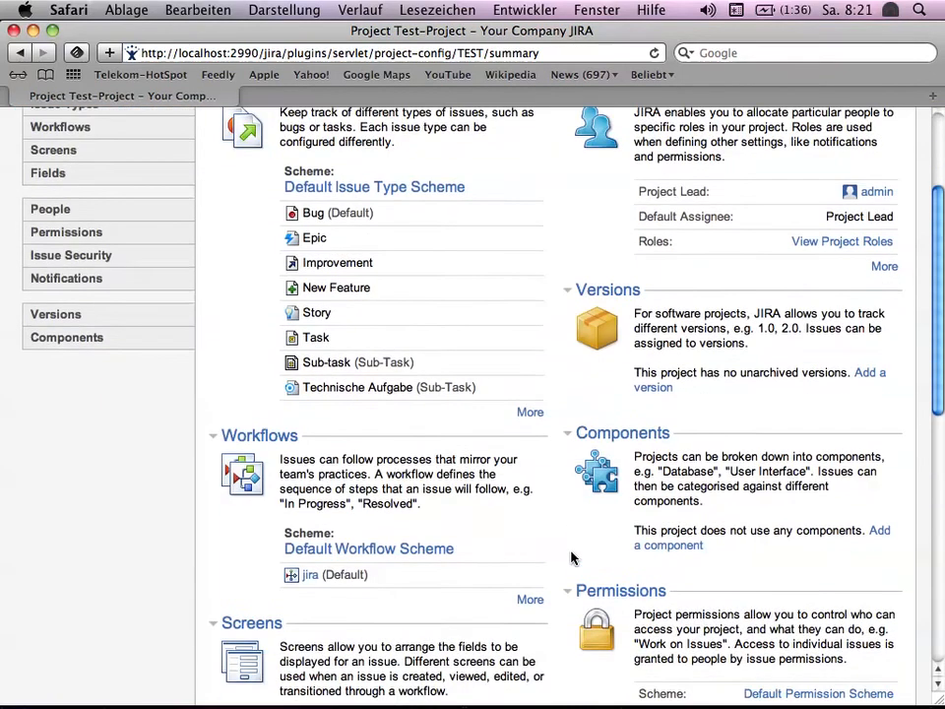
pyautogui.scroll(-15, 571, 558)
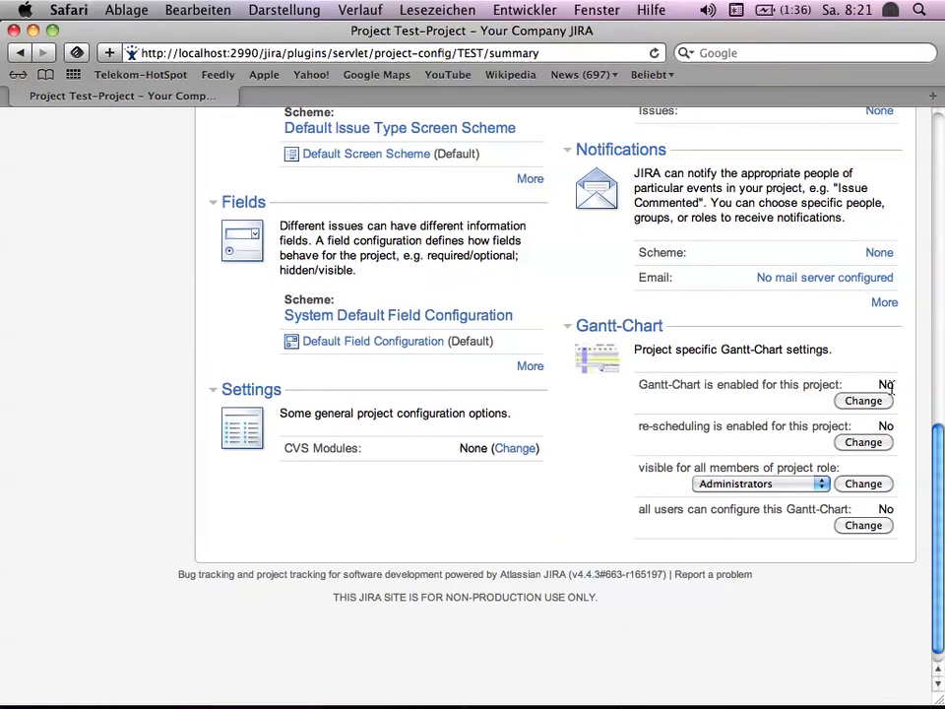
pyautogui.click(862, 400)
pyautogui.click(864, 442)
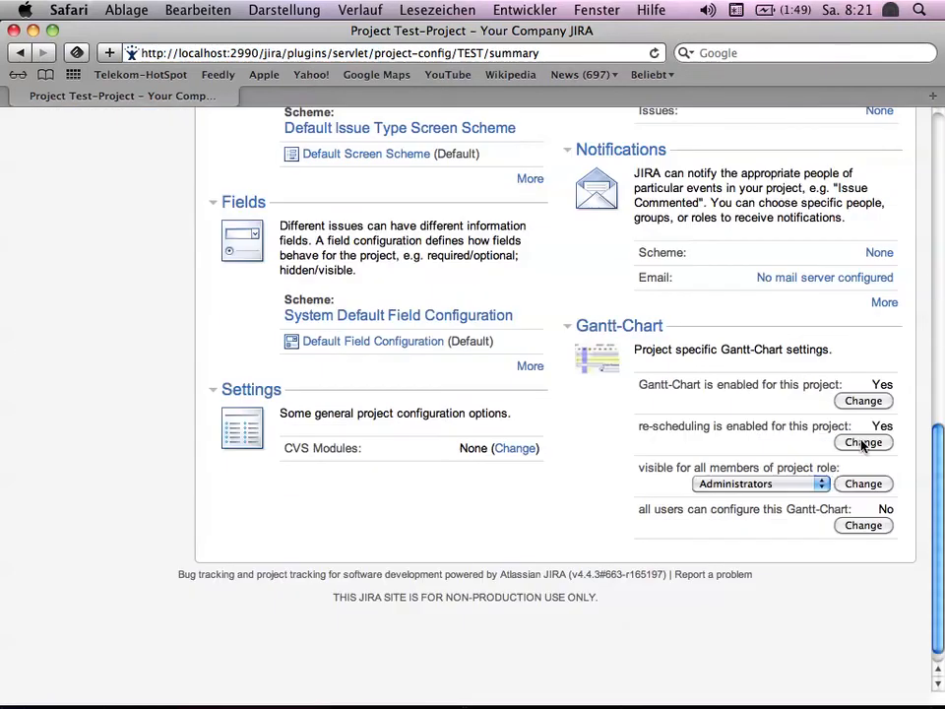
# Make the Gantt-Chart visible for the Users project role and allow all users to configure it
pyautogui.click(822, 484)
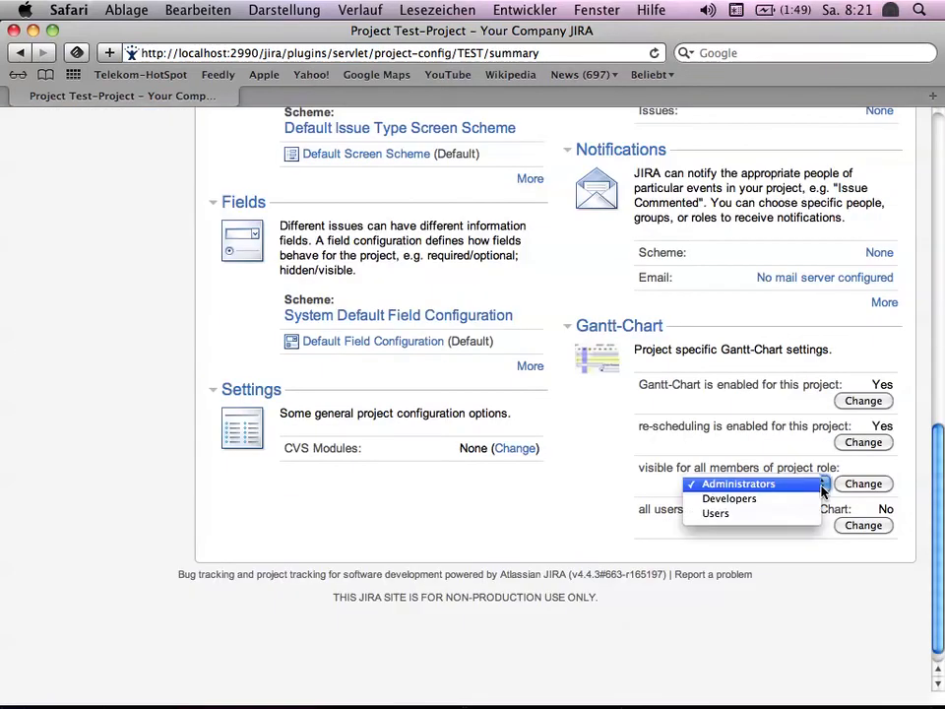
pyautogui.click(772, 514)
pyautogui.click(862, 483)
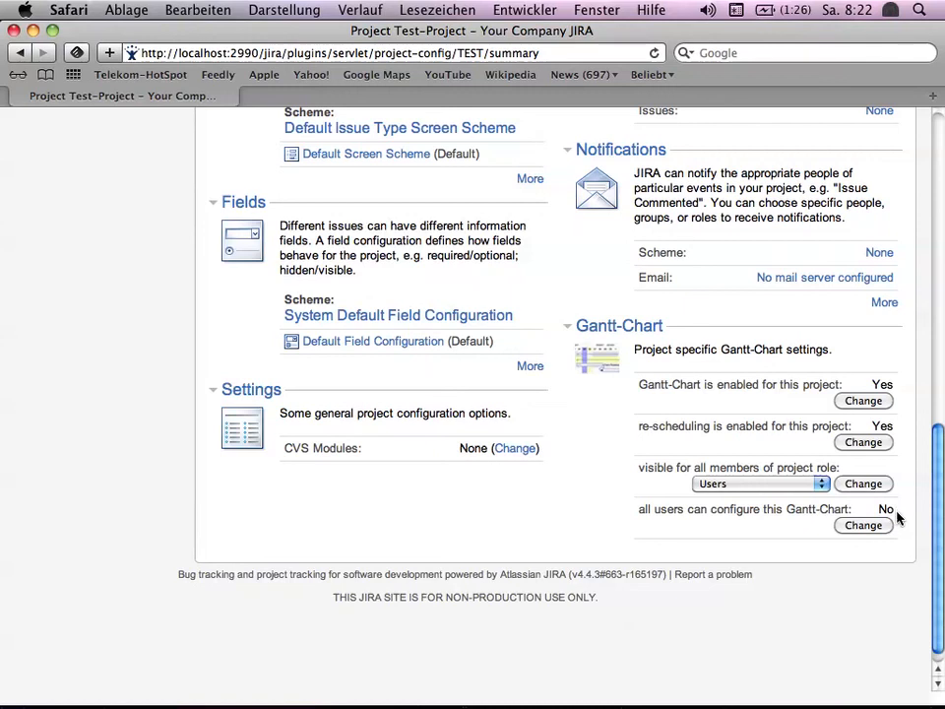
pyautogui.click(859, 527)
pyautogui.scroll(10, 860, 530)
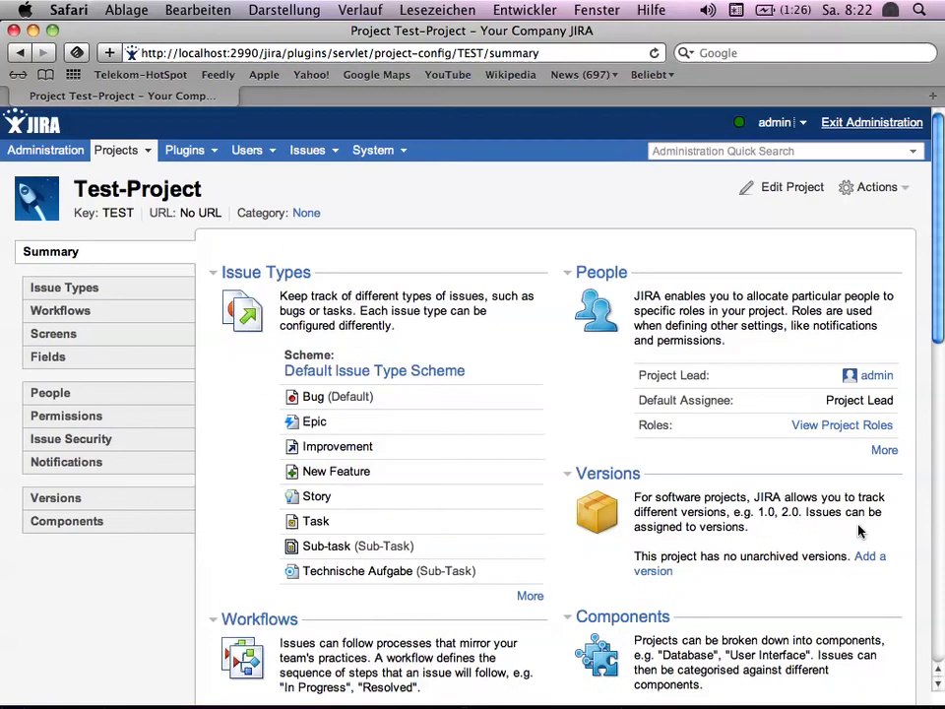